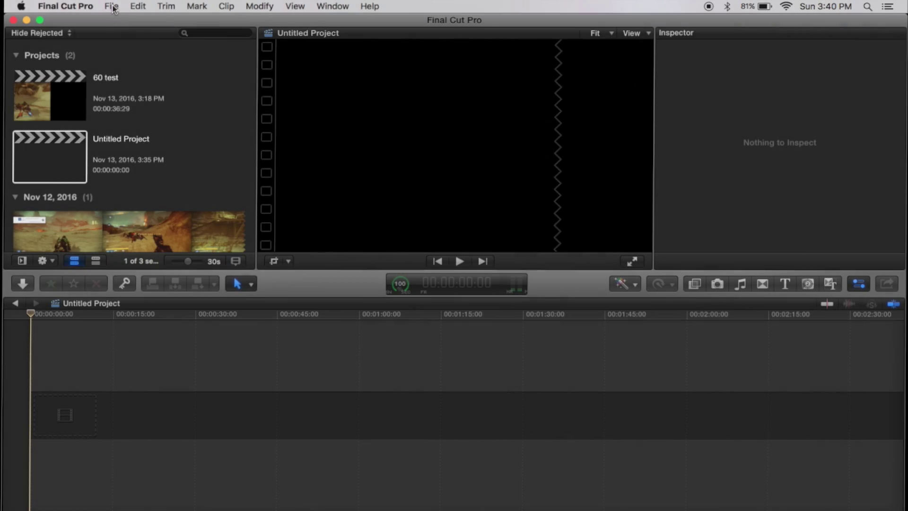
Step: Create a new project called "Wow 60fps" with custom video properties of 1080p HD, 1920x1080 and a 59.94p rate
left_click(112, 7)
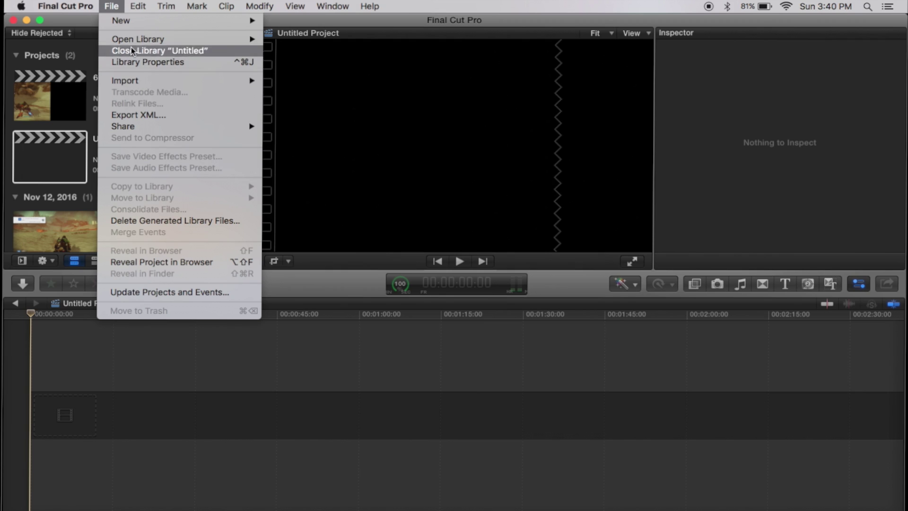
mouse_move(152, 20)
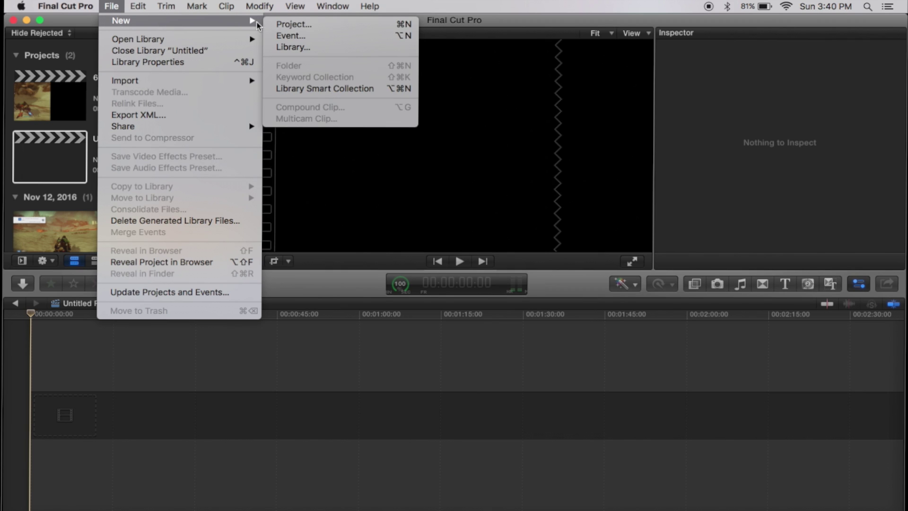
left_click(293, 24)
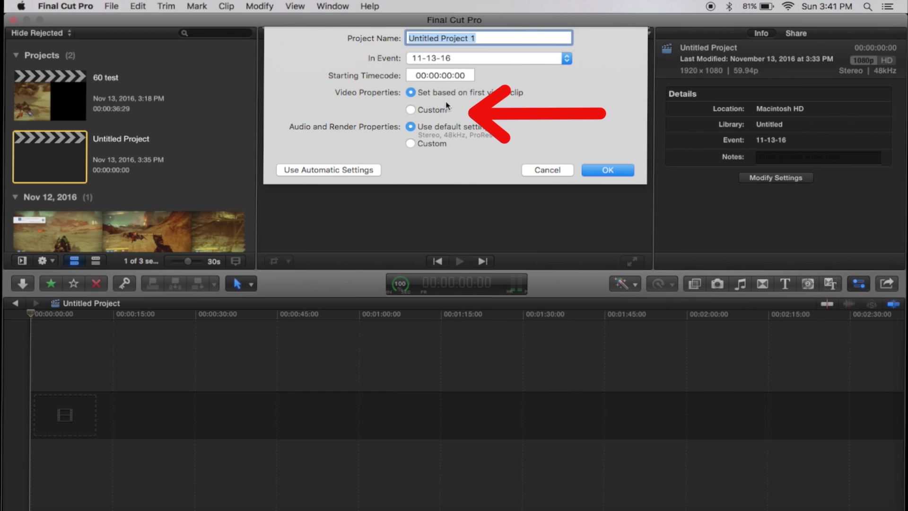
left_click(410, 110)
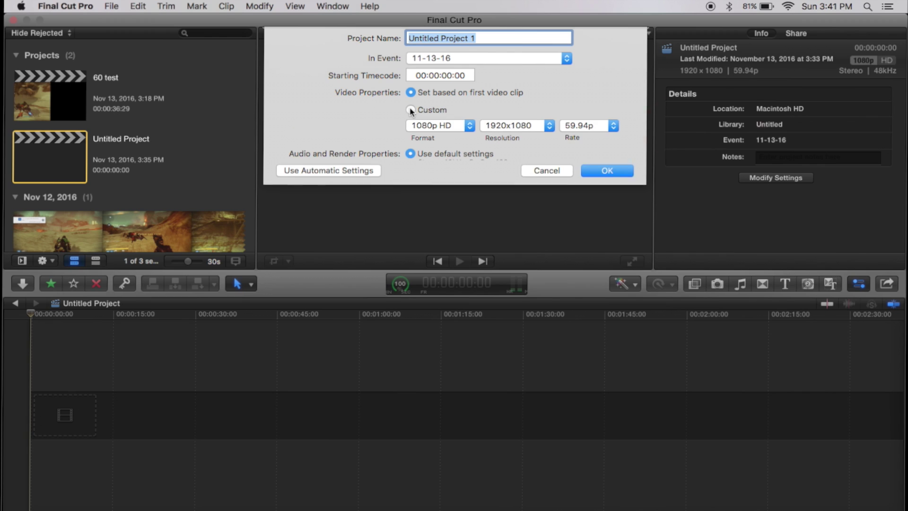
left_click(410, 110)
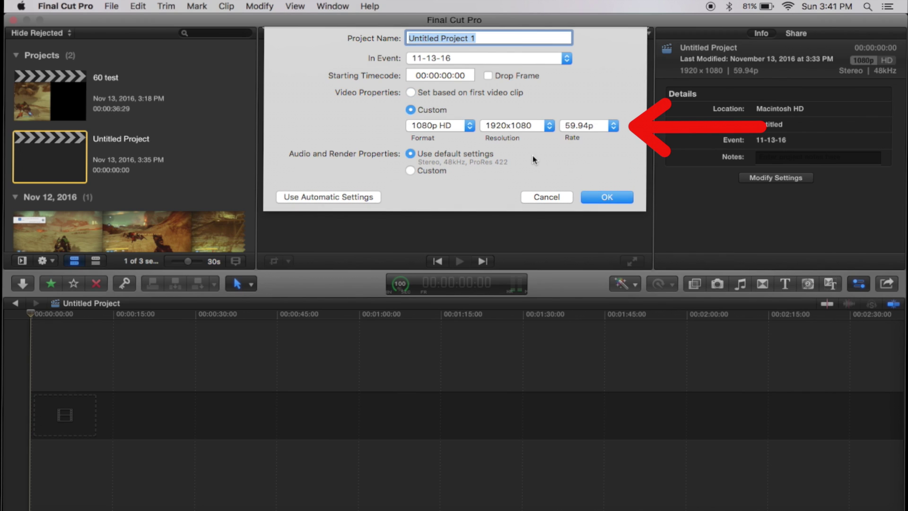
left_click(588, 129)
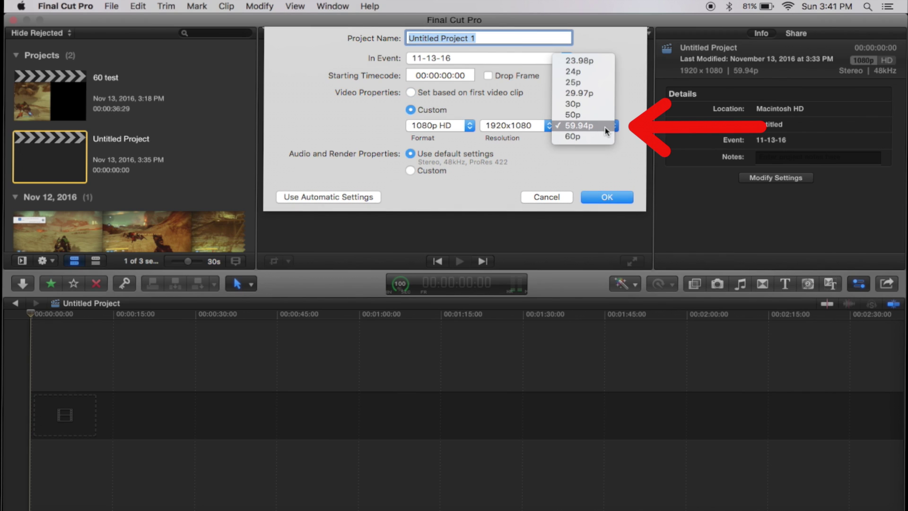
left_click(601, 126)
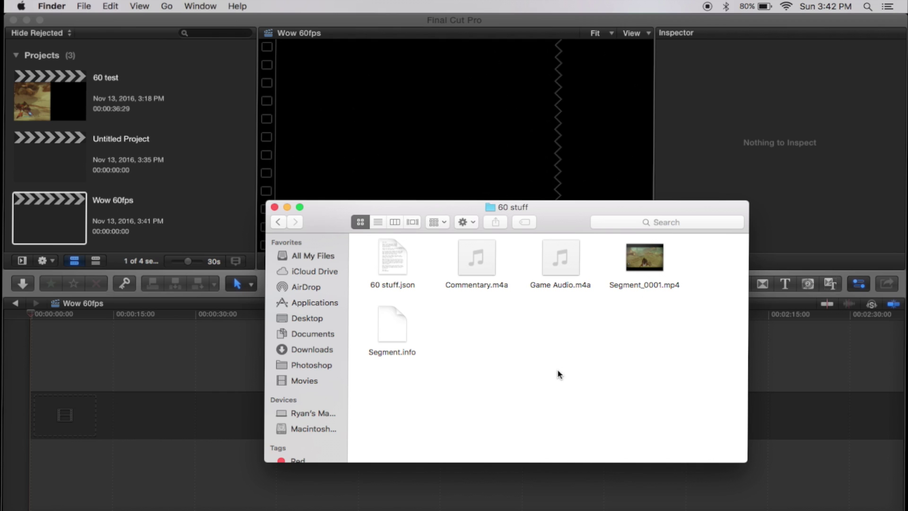
Step: Add Segment_0001.mp4 from the "60 stuff" folder to the start of the empty timeline
mouse_move(622, 265)
left_click_drag(626, 264, 86, 350)
left_click(93, 352)
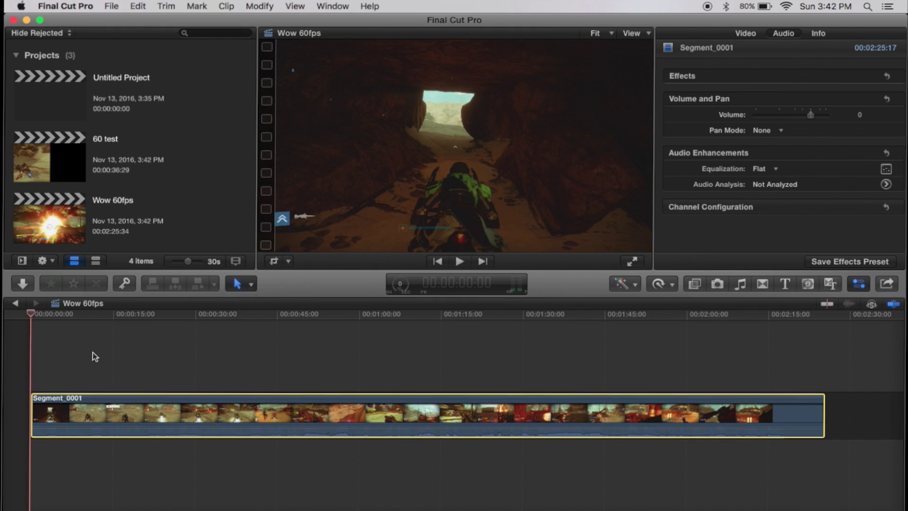
Step: Blade the Segment_0001 clip at about 19 seconds and delete the part before the cut
key("b")
left_click(136, 412)
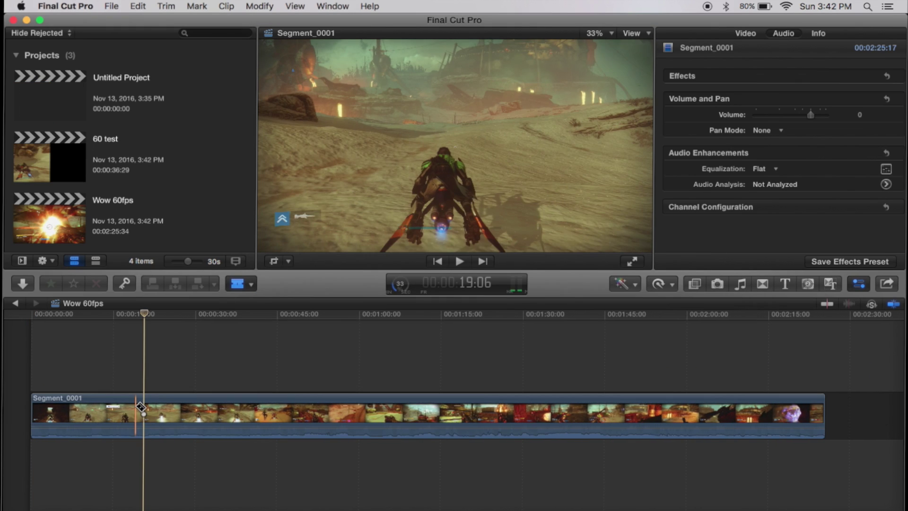
left_click(126, 409)
key("Delete")
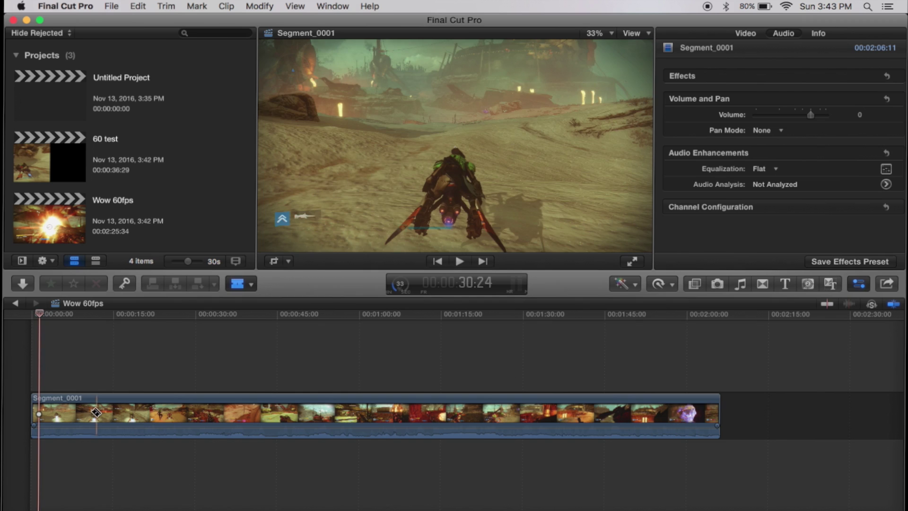
Step: Blade the remaining clip at about 19 seconds, delete everything after the cut, and play the kept part from its start
left_click(139, 411)
key("a")
left_click(172, 412)
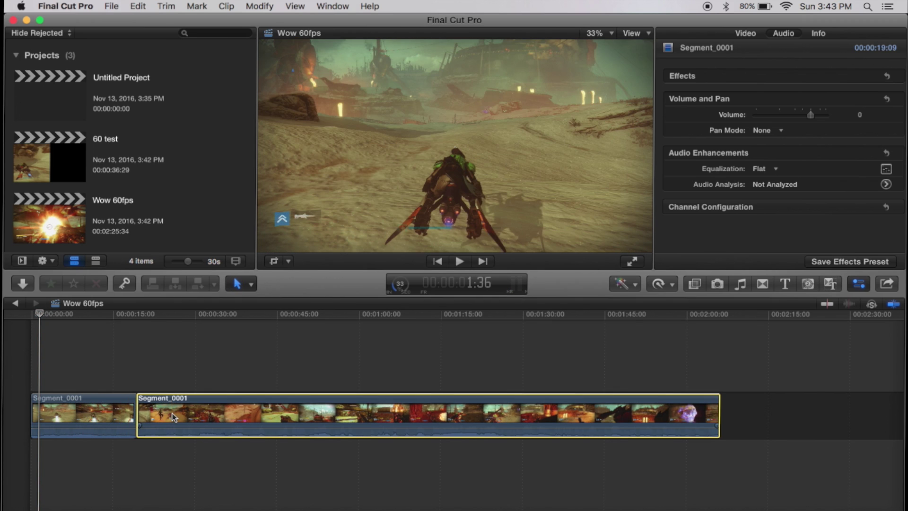
key("Delete")
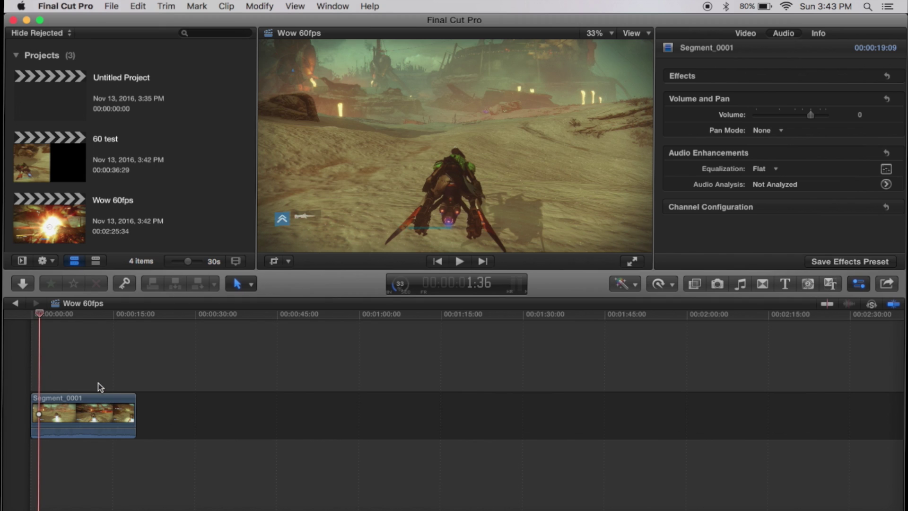
left_click(28, 381)
key("space")
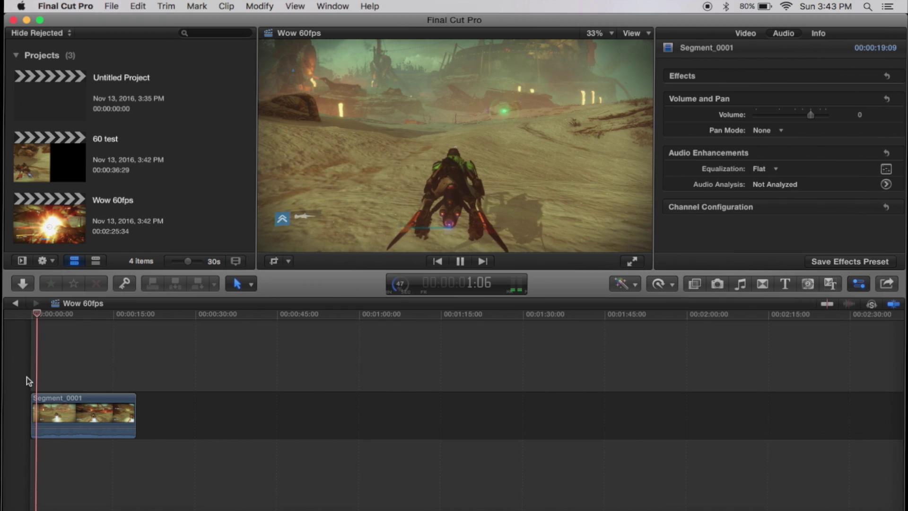
Step: Show the retime editor for the trimmed Segment_0001 clip and slow it to 50%
left_click(61, 424)
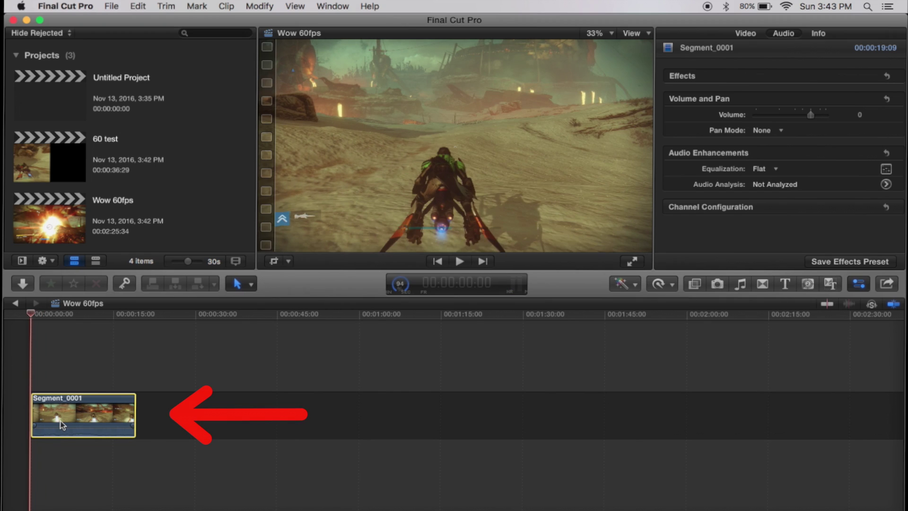
key("super+r")
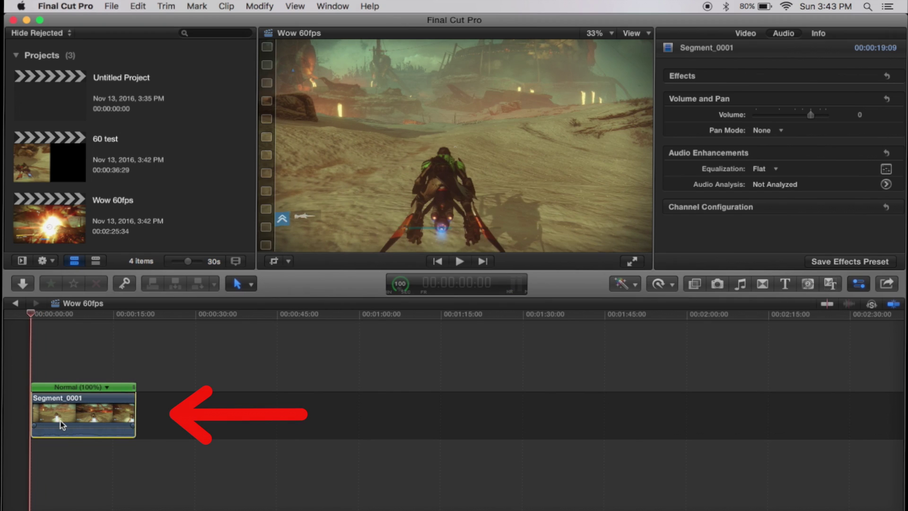
left_click(106, 387)
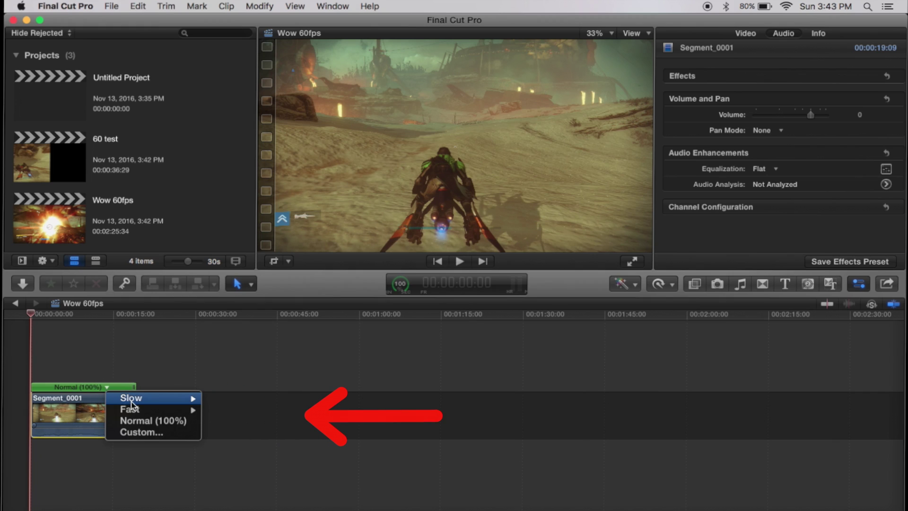
mouse_move(131, 402)
left_click(214, 399)
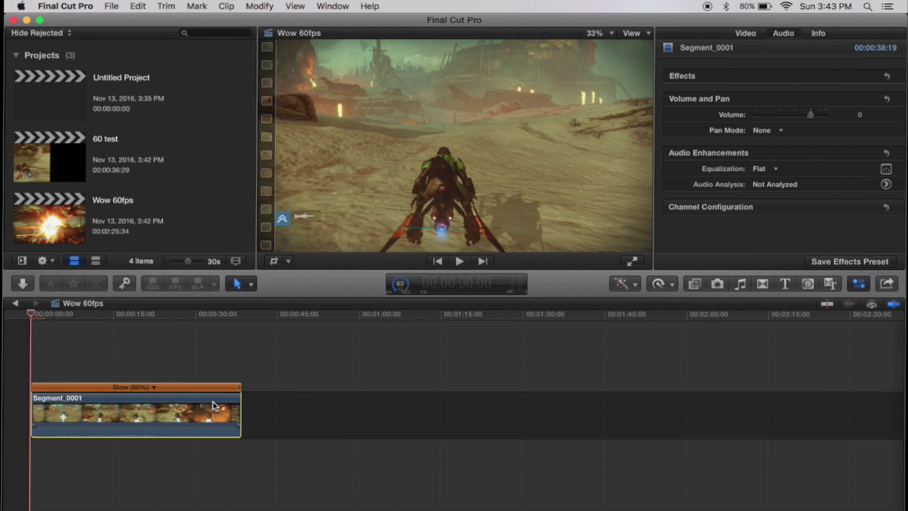
Step: Set the slowed clip's retiming video quality to Optical Flow and play back the first ten seconds or so
left_click(32, 366)
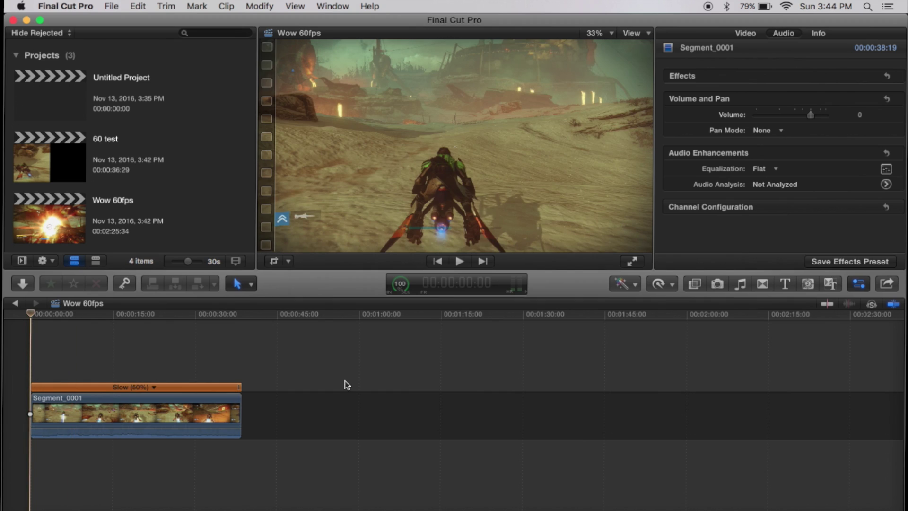
left_click(211, 409)
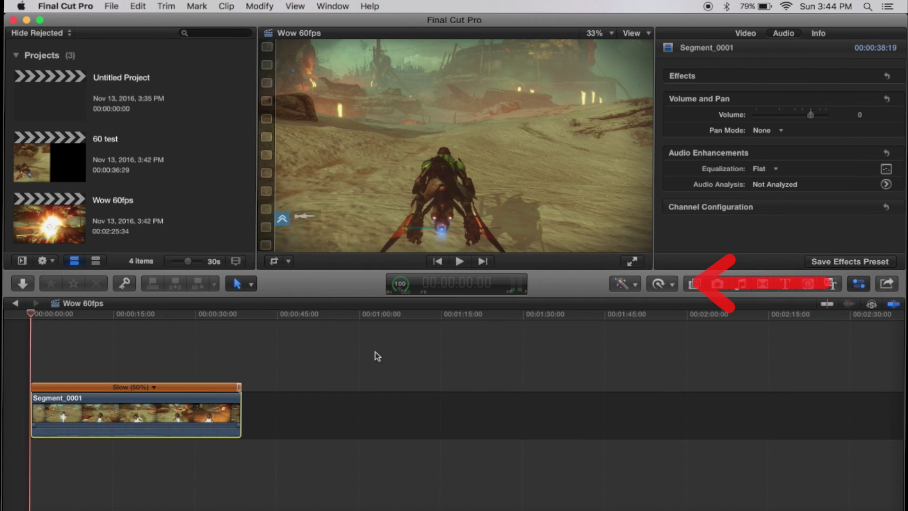
left_click(672, 285)
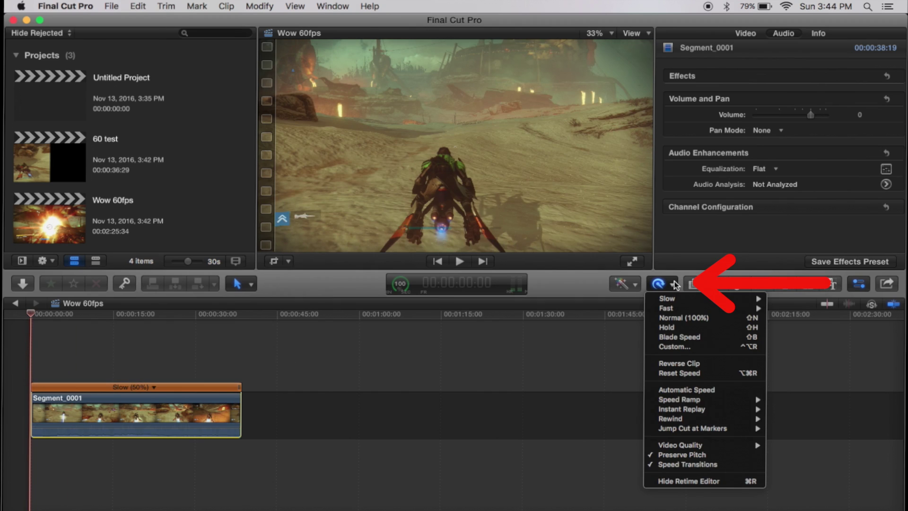
mouse_move(689, 449)
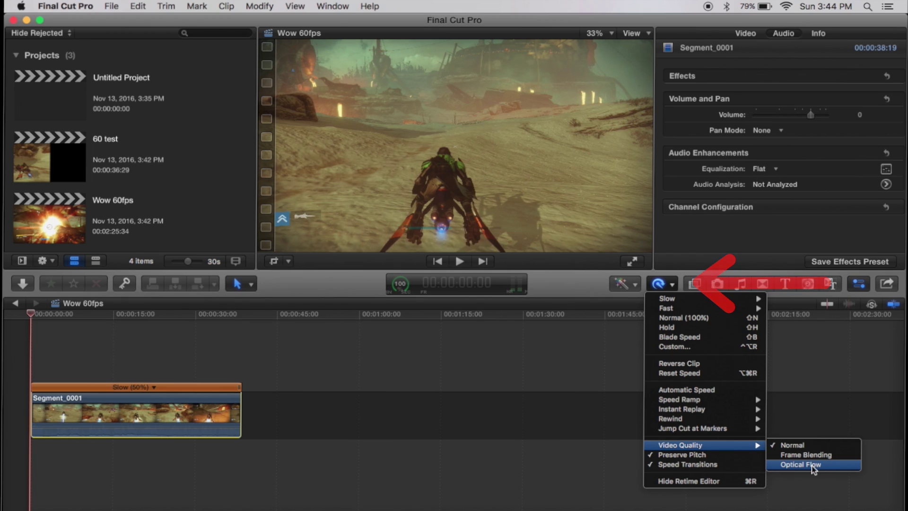
left_click(827, 470)
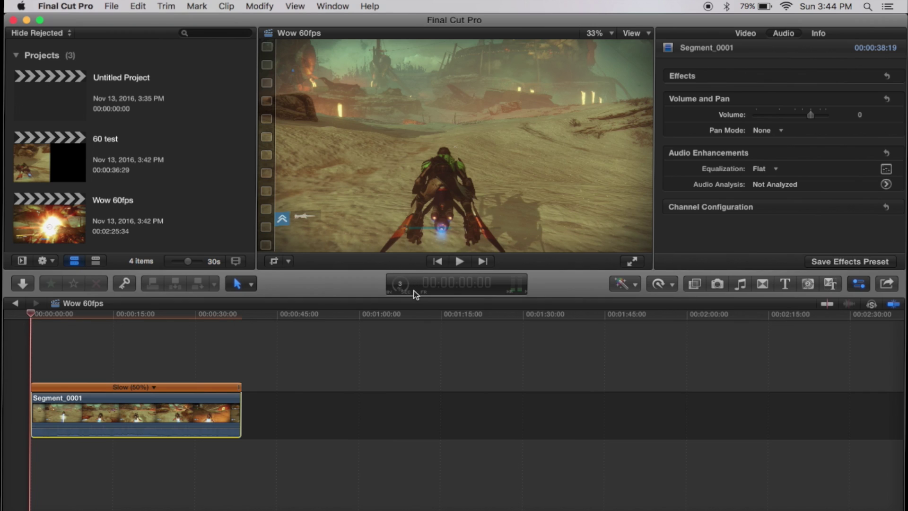
key("space")
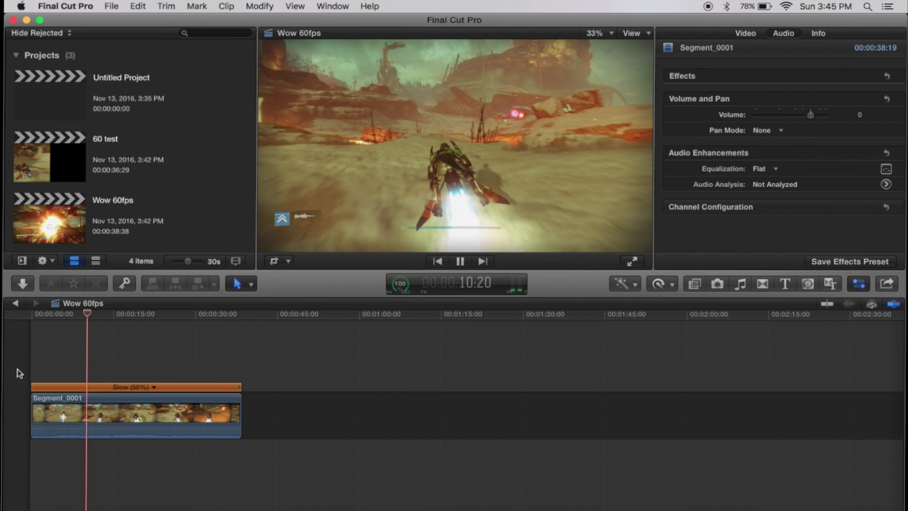
key("space")
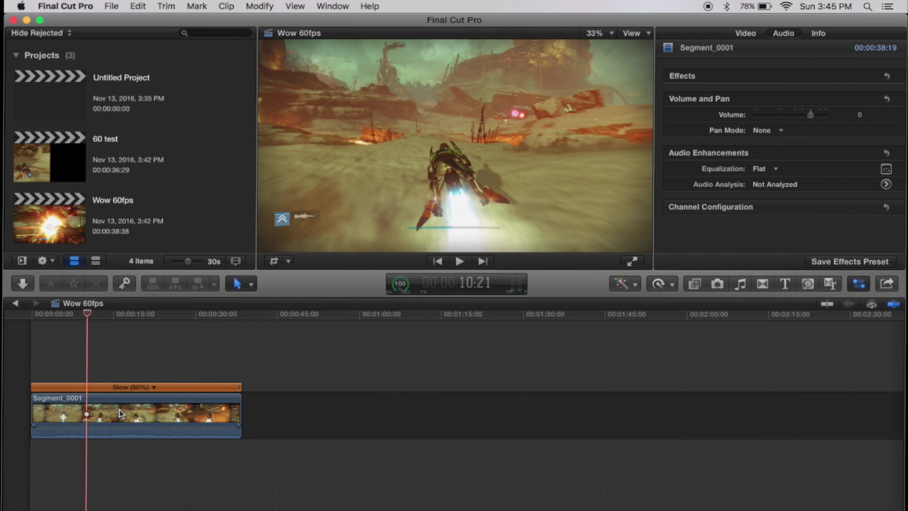
Step: Retime the Segment_0001 clip back to 100% speed by shortening it to about 19 seconds, and place the playhead about 12 seconds in
left_click(168, 409)
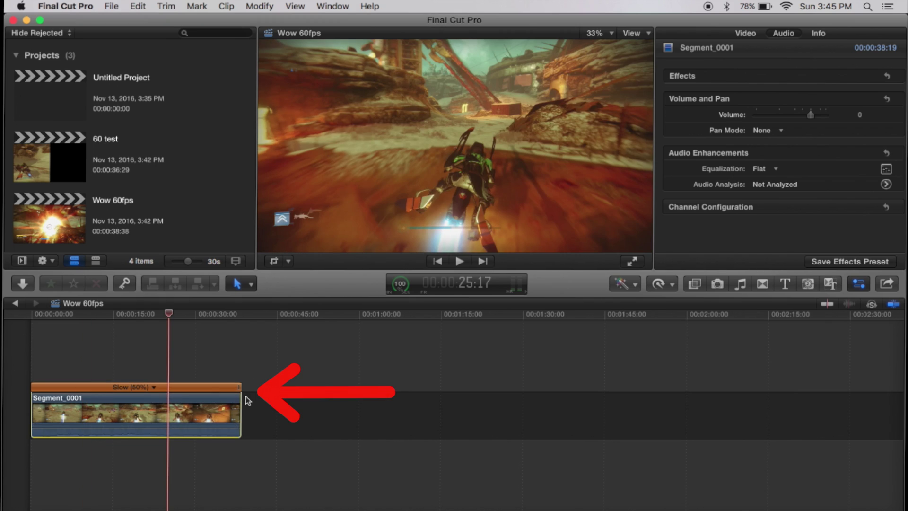
mouse_move(240, 387)
left_mouse_down()
mouse_move(129, 397)
mouse_move(240, 399)
left_mouse_up()
left_click(154, 387)
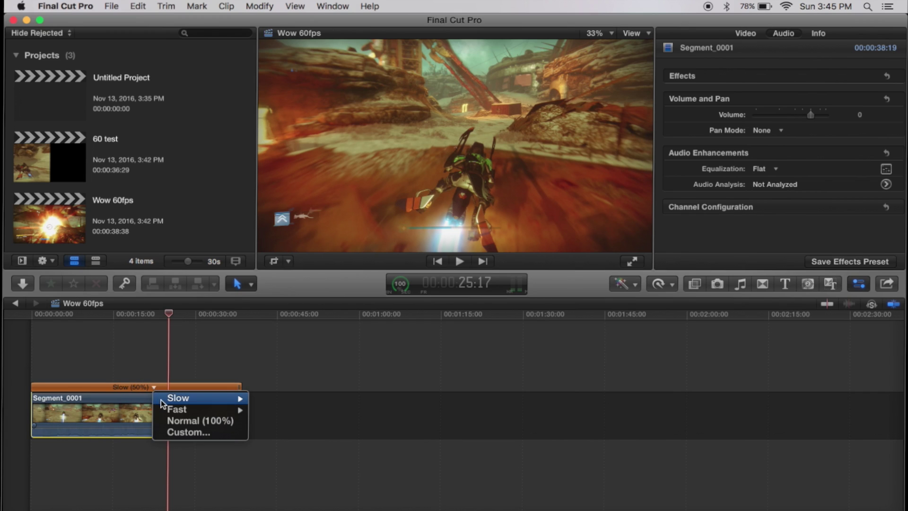
mouse_move(164, 411)
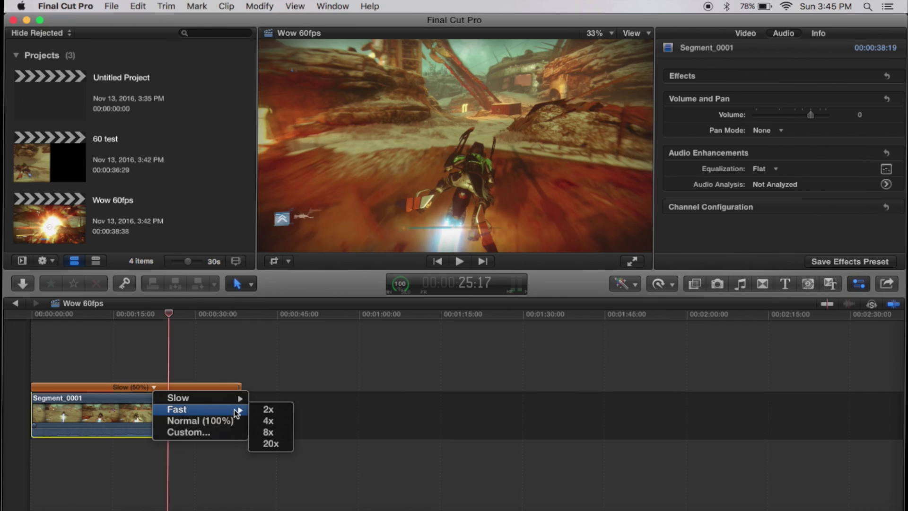
mouse_move(213, 399)
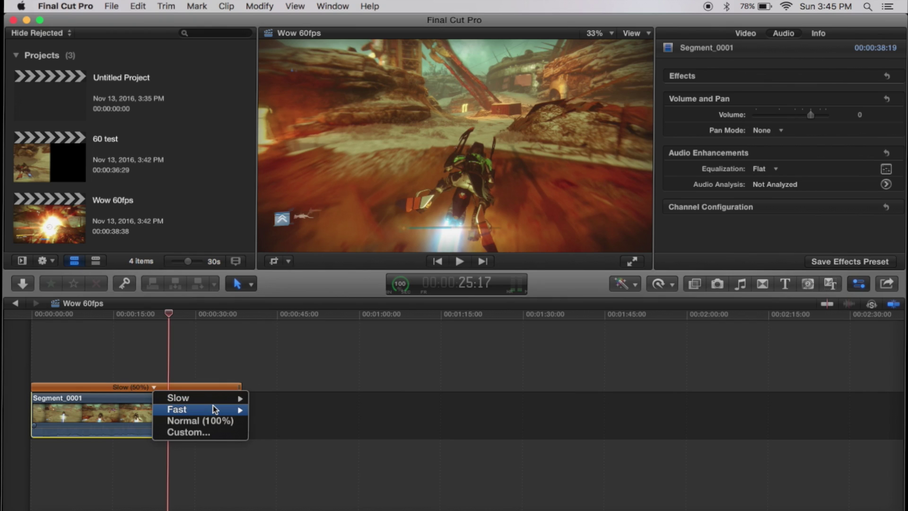
left_click_drag(241, 387, 135, 387)
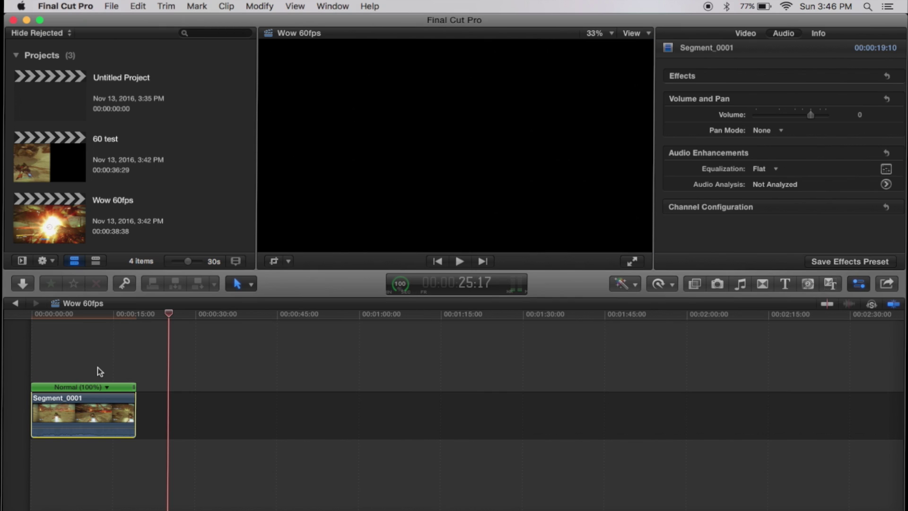
left_click(97, 367)
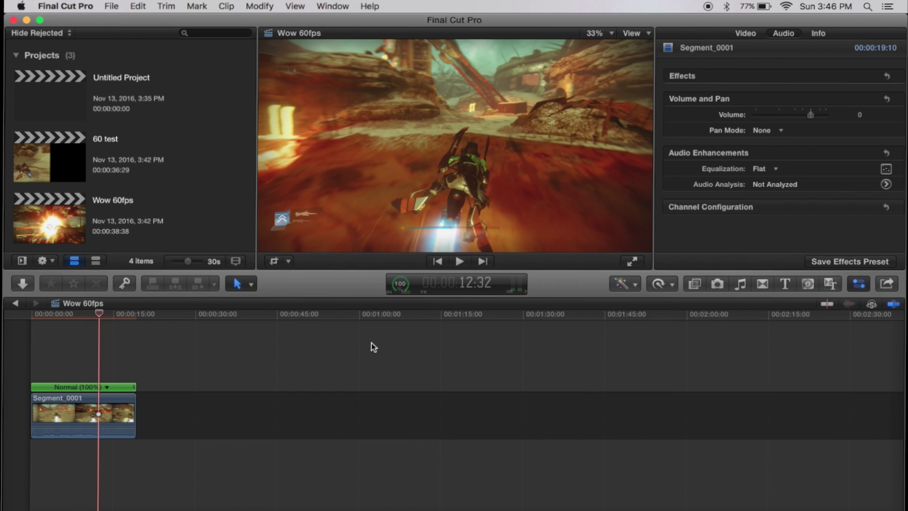